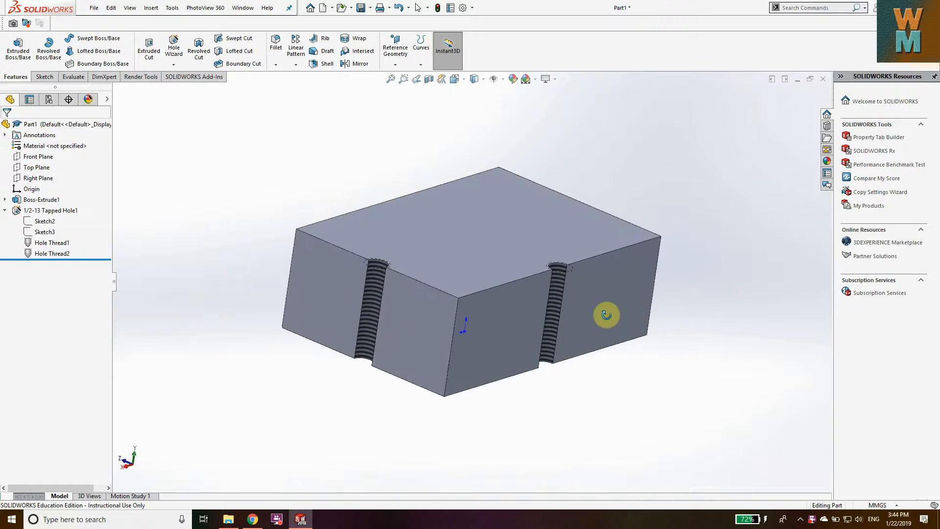
Examine the threads of the tapped holes along the block's side faces from several angles and distances
{"action": "middle_click_drag", "start_coordinate": [391, 310], "coordinate": [495, 316]}
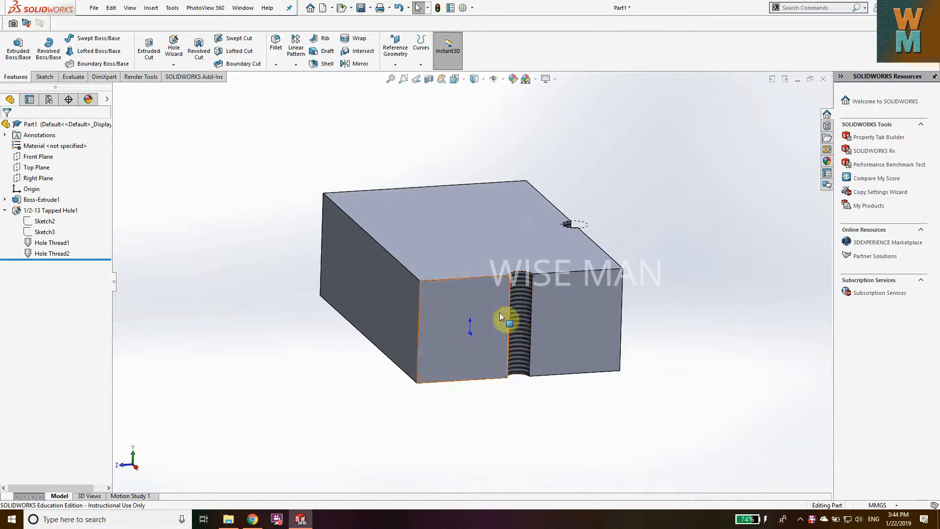
{"action": "scroll", "coordinate": [527, 319], "scroll_direction": "up", "scroll_amount": 1}
{"action": "scroll", "coordinate": [511, 306], "scroll_direction": "down", "scroll_amount": 6}
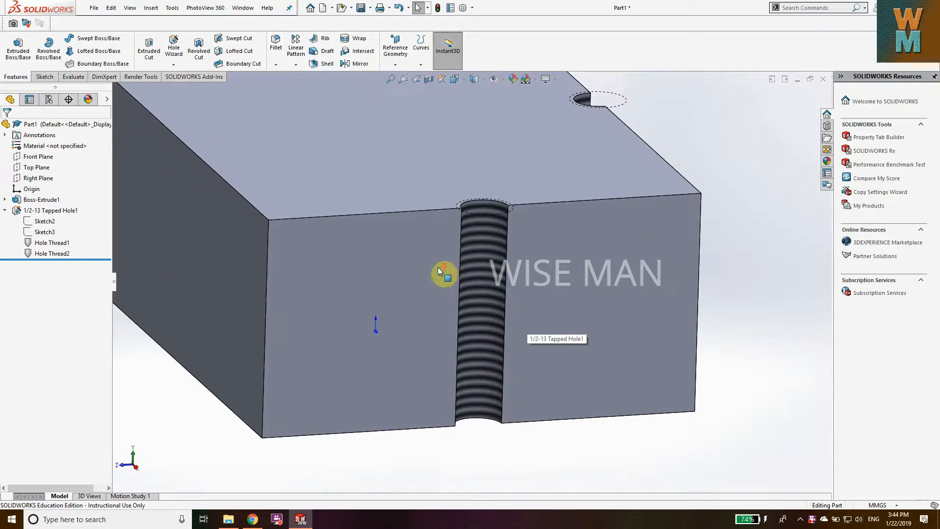
{"action": "scroll", "coordinate": [558, 274], "scroll_direction": "up", "scroll_amount": 2}
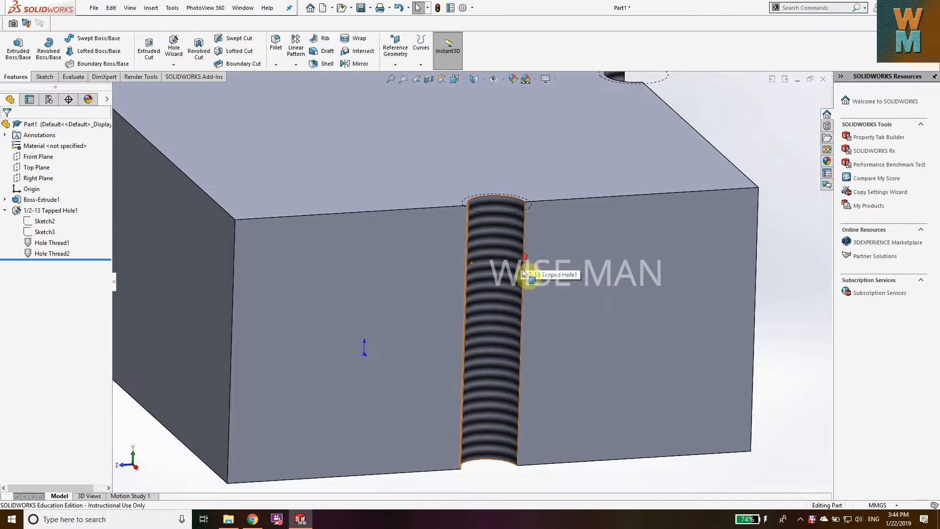
{"action": "middle_click_drag", "start_coordinate": [551, 275], "coordinate": [499, 258]}
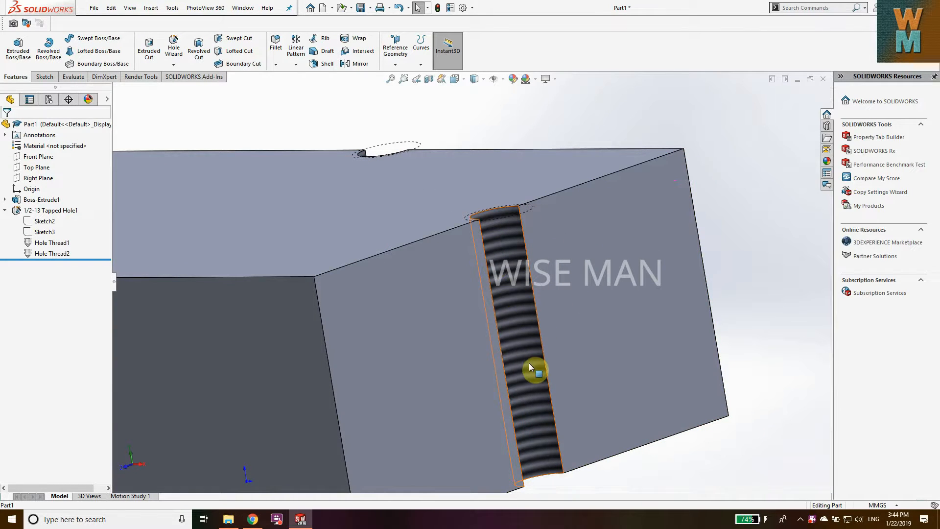
{"action": "scroll", "coordinate": [543, 288], "scroll_direction": "down", "scroll_amount": 2}
{"action": "scroll", "coordinate": [543, 289], "scroll_direction": "up", "scroll_amount": 2}
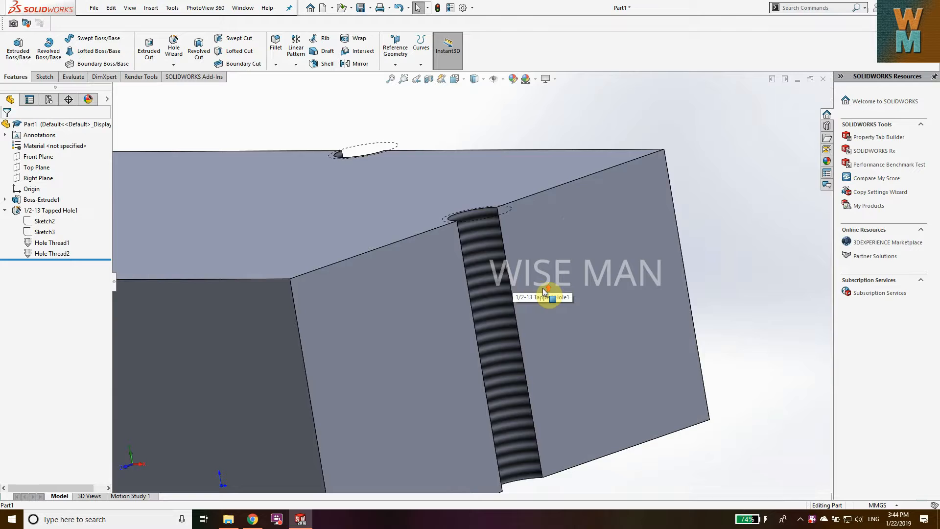
{"action": "scroll", "coordinate": [538, 293], "scroll_direction": "up", "scroll_amount": 2}
{"action": "scroll", "coordinate": [490, 284], "scroll_direction": "down", "scroll_amount": 2}
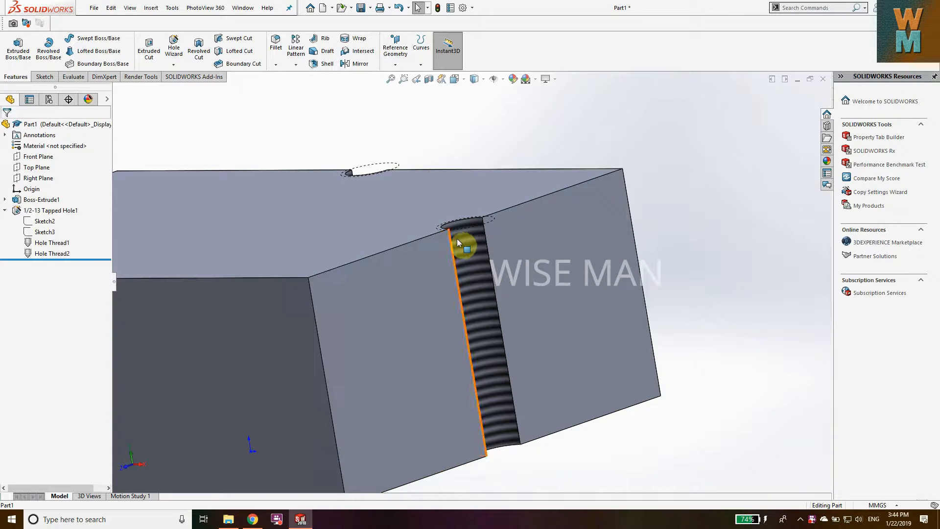
{"action": "middle_click_drag", "start_coordinate": [537, 278], "coordinate": [533, 310]}
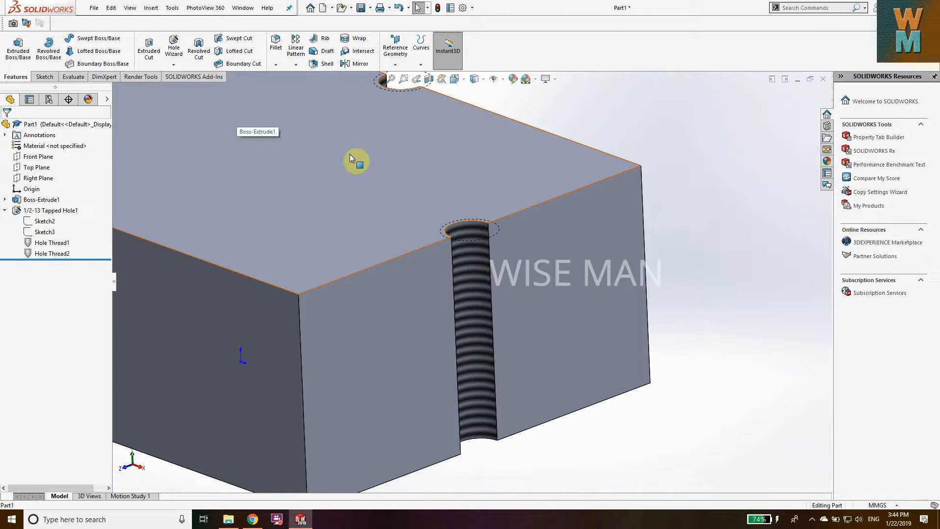
Add a 1/2-13 ANSI Inch tapped hole, Through All, on the long edge of the block's top face with the Hole Wizard
{"action": "key", "text": "z"}
{"action": "left_click", "coordinate": [176, 42]}
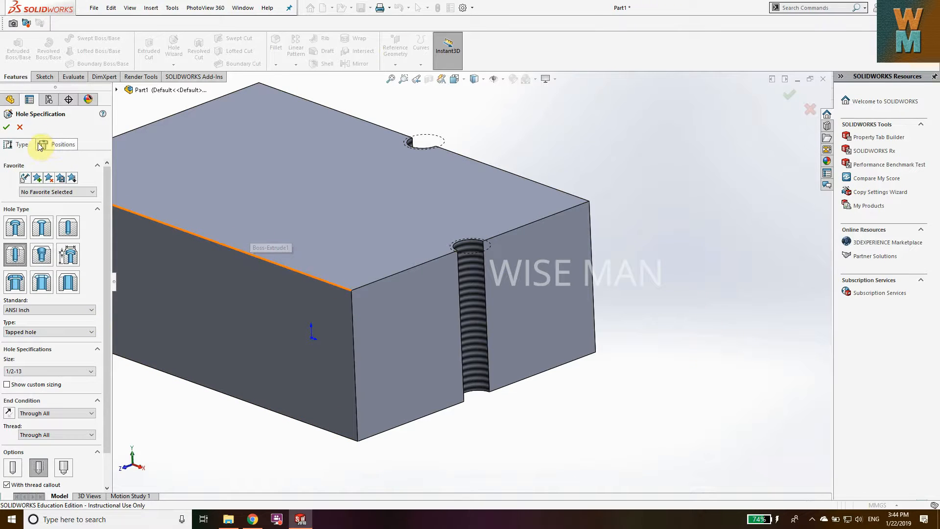
{"action": "left_click", "coordinate": [61, 144]}
{"action": "left_click", "coordinate": [233, 217]}
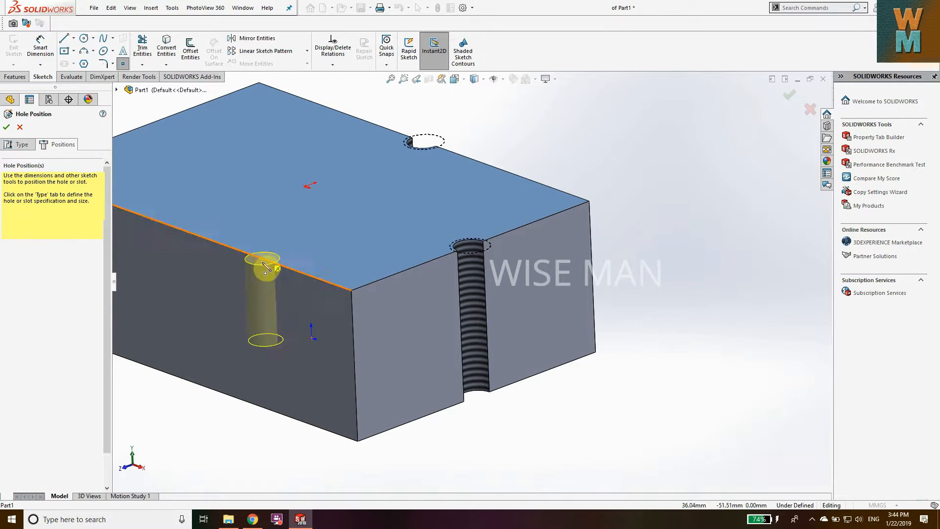
{"action": "left_click", "coordinate": [264, 260]}
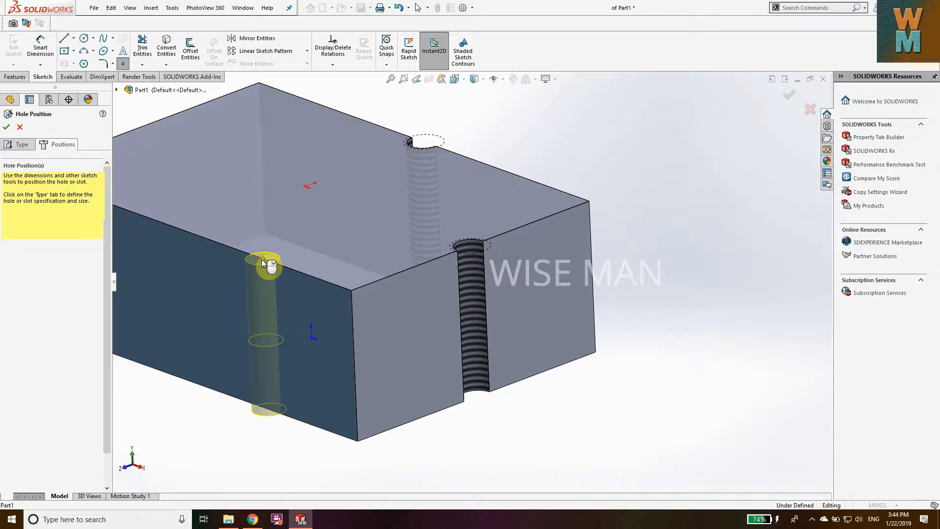
{"action": "left_click", "coordinate": [7, 127]}
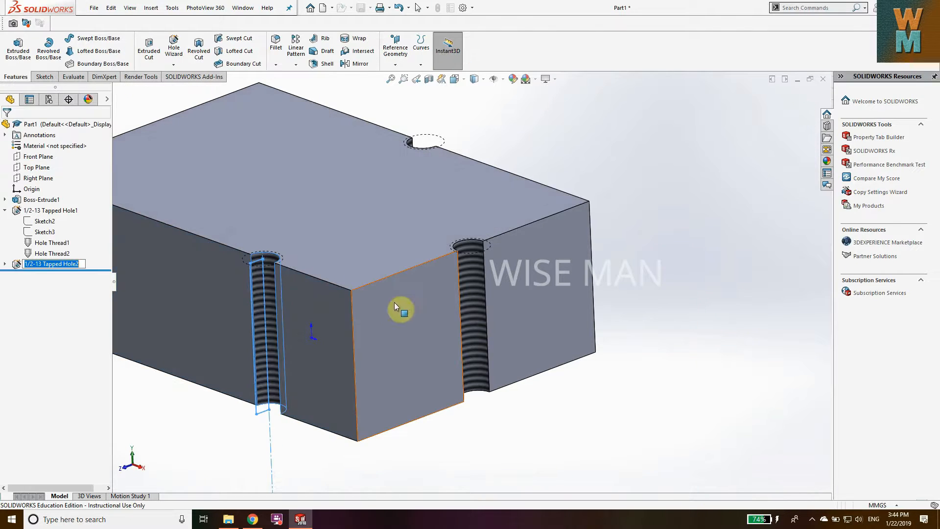
Start a cosmetic thread annotation on the top circular edge of the tapped hole in the adjacent end face
{"action": "middle_click_drag", "start_coordinate": [208, 305], "coordinate": [361, 279]}
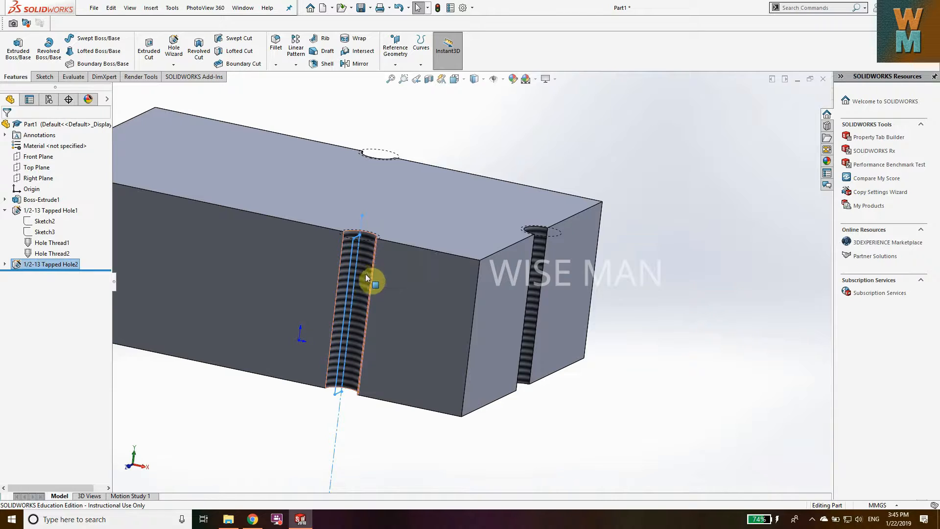
{"action": "left_click", "coordinate": [353, 254]}
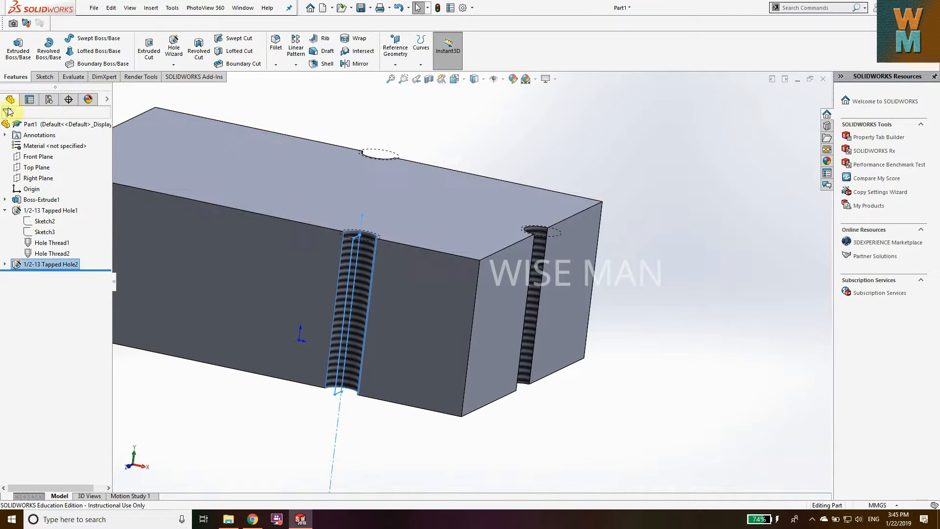
{"action": "left_click", "coordinate": [130, 8]}
{"action": "mouse_move", "coordinate": [150, 7]}
{"action": "left_click", "coordinate": [173, 353]}
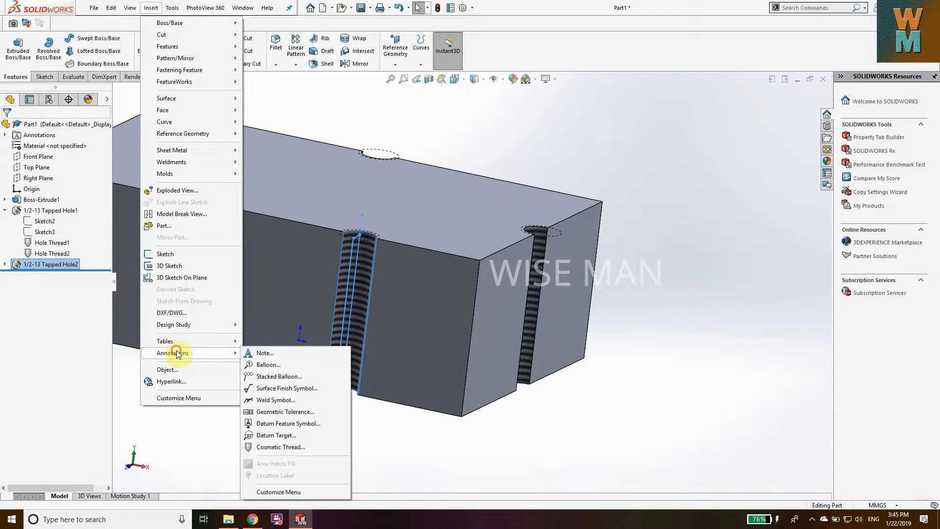
{"action": "left_click", "coordinate": [293, 447]}
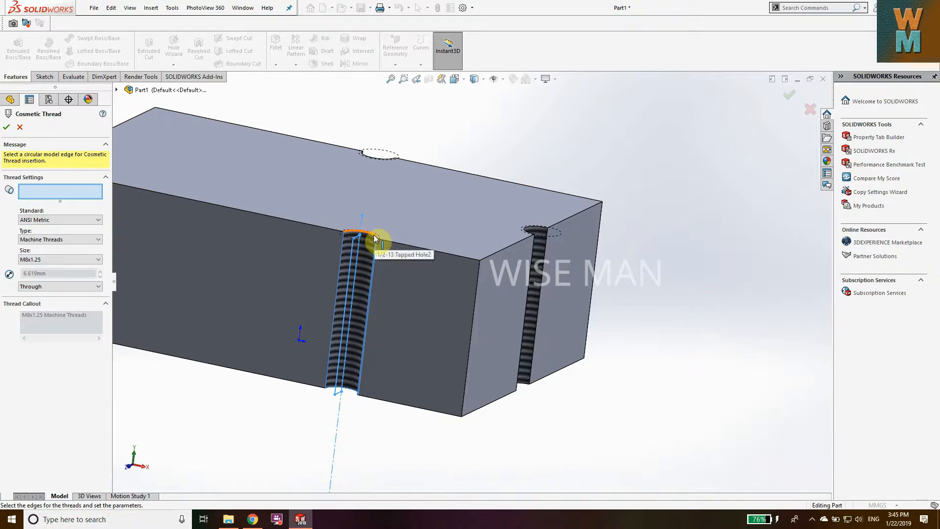
{"action": "left_click", "coordinate": [537, 230]}
{"action": "middle_click_drag", "start_coordinate": [562, 305], "coordinate": [494, 288]}
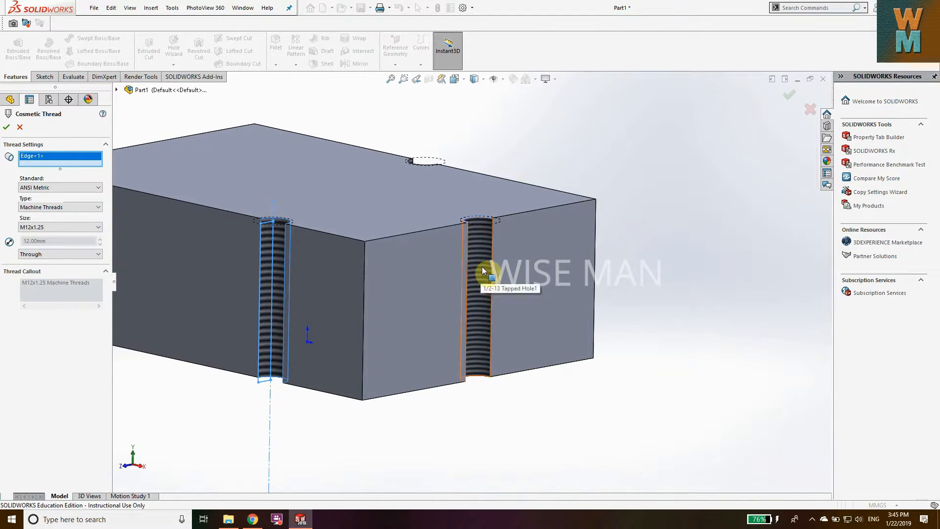
Try the M14x2.0 machine thread size and another size from the list for the cosmetic thread
{"action": "left_click", "coordinate": [84, 228]}
{"action": "left_click", "coordinate": [84, 242]}
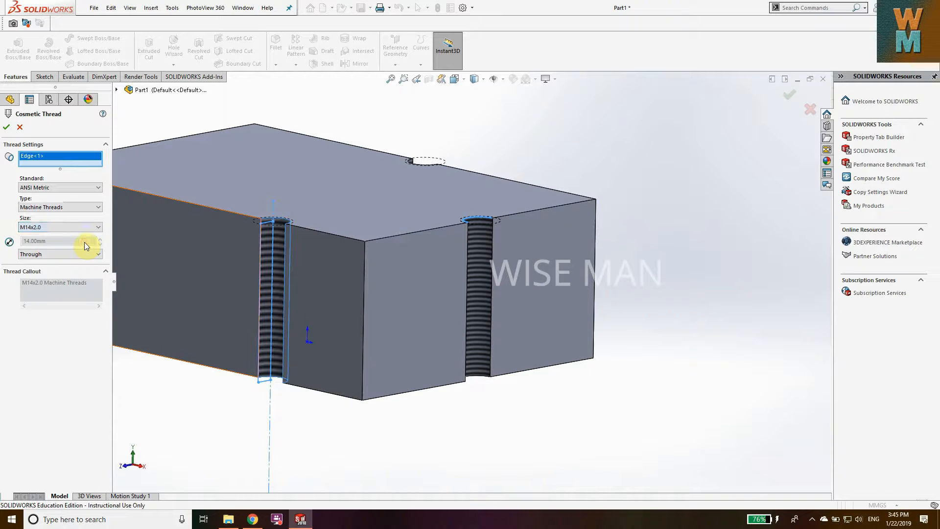
{"action": "left_click", "coordinate": [84, 226]}
{"action": "left_click", "coordinate": [87, 265]}
Set the cosmetic thread's standard to ANSI Inch and create the thread
{"action": "left_click", "coordinate": [57, 188]}
{"action": "left_click", "coordinate": [59, 196]}
{"action": "left_click", "coordinate": [59, 187]}
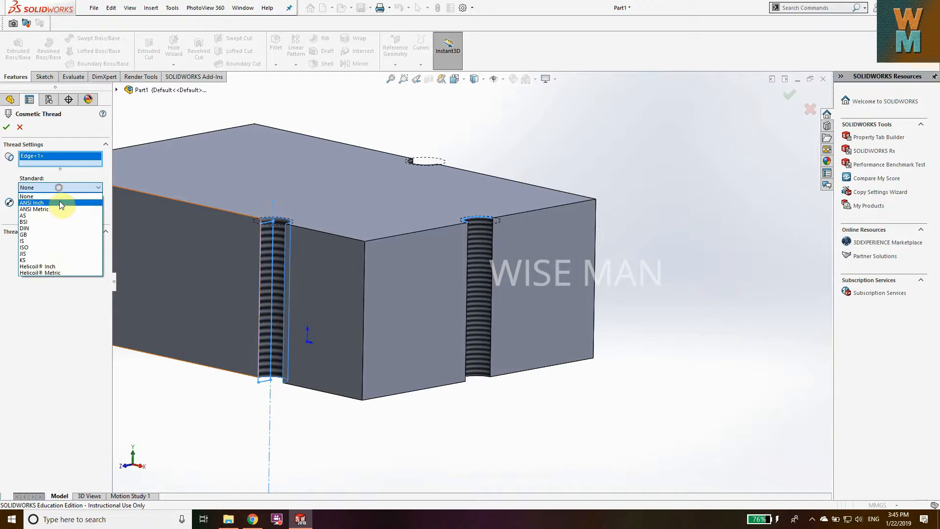
{"action": "left_click", "coordinate": [60, 202]}
{"action": "left_click", "coordinate": [6, 126]}
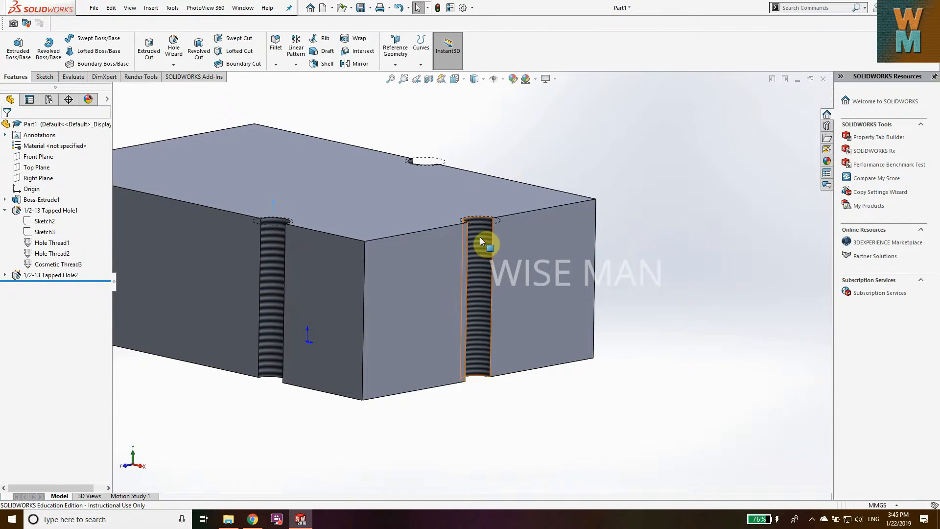
Inspect the threads in the tapped holes on both side faces and locate the Cosmetic Thread annotation command
{"action": "middle_click_drag", "start_coordinate": [472, 251], "coordinate": [366, 234]}
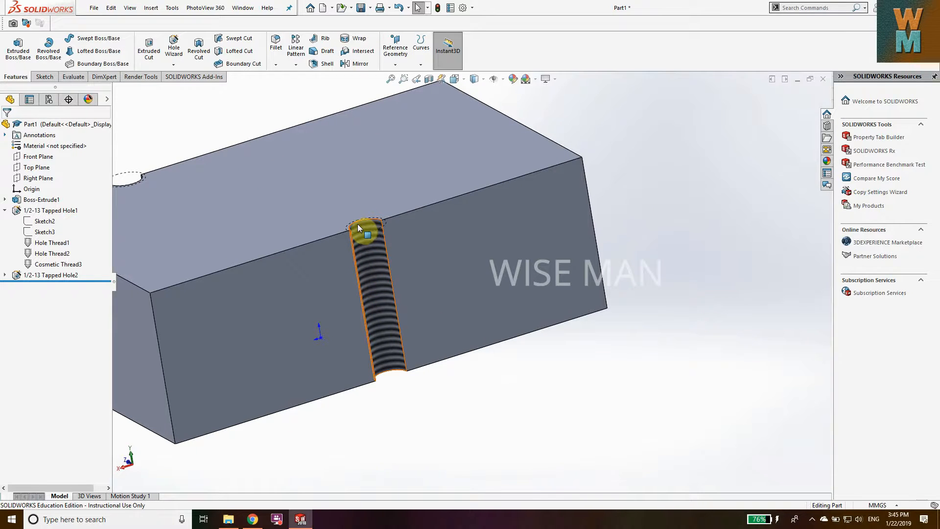
{"action": "left_click", "coordinate": [357, 223]}
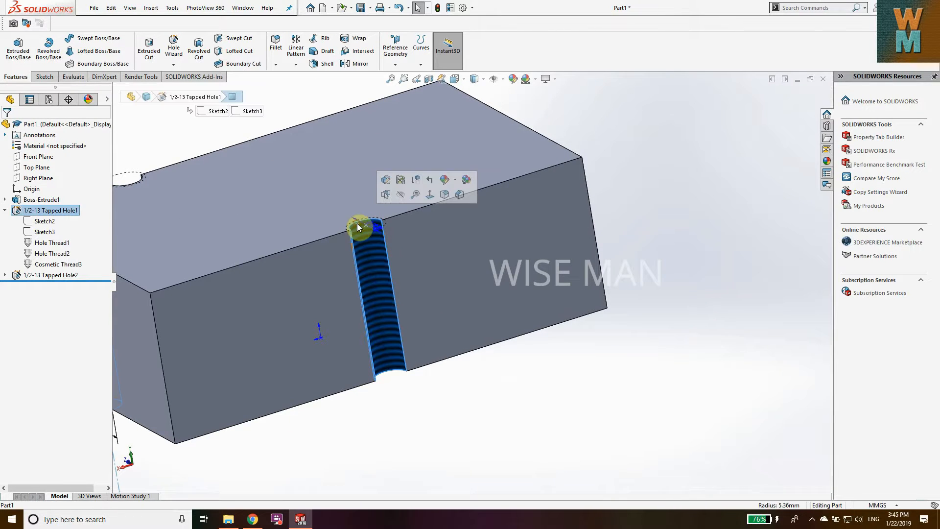
{"action": "left_click", "coordinate": [396, 441]}
{"action": "middle_click_drag", "start_coordinate": [303, 224], "coordinate": [459, 219]}
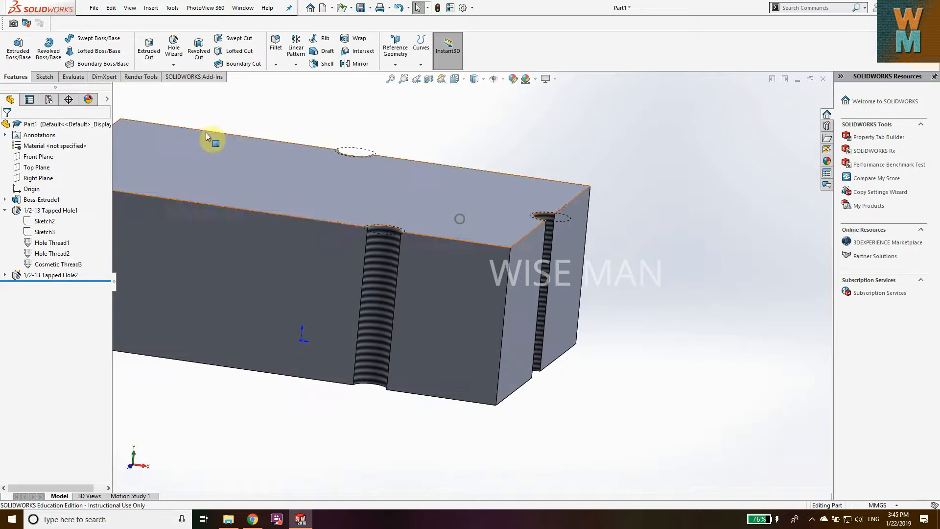
{"action": "left_click", "coordinate": [151, 8]}
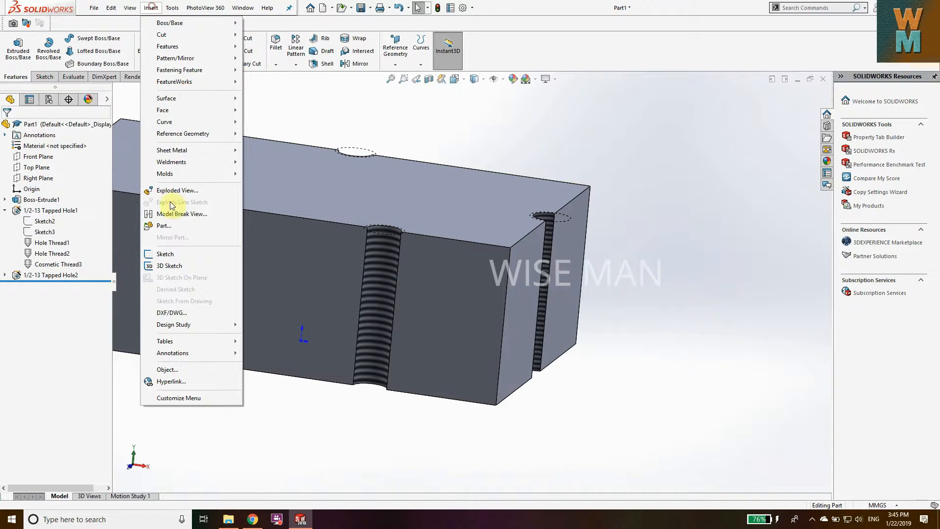
{"action": "left_click", "coordinate": [186, 361]}
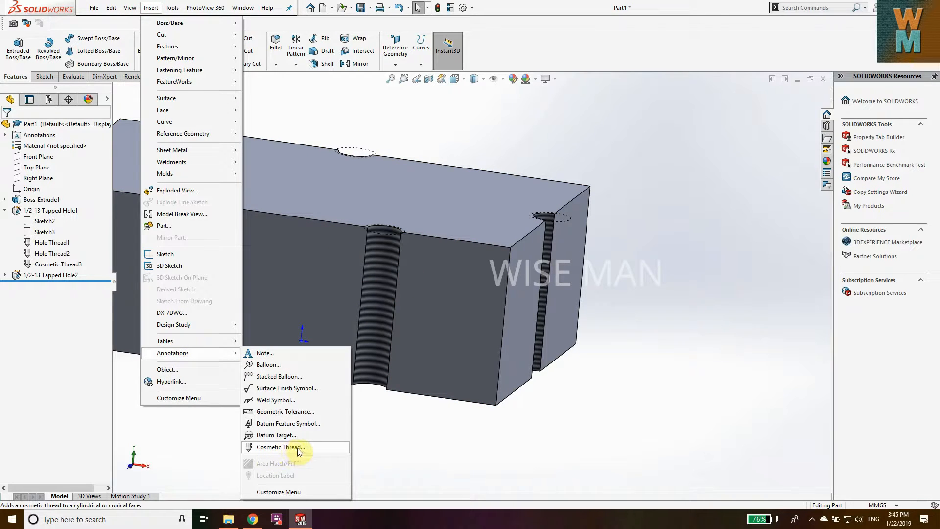
{"action": "left_click", "coordinate": [627, 238]}
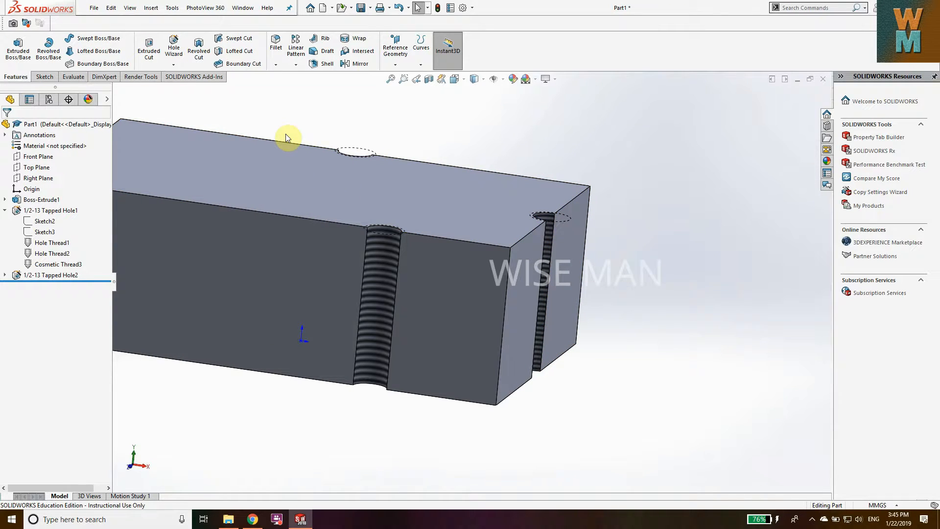
{"action": "left_click", "coordinate": [448, 53]}
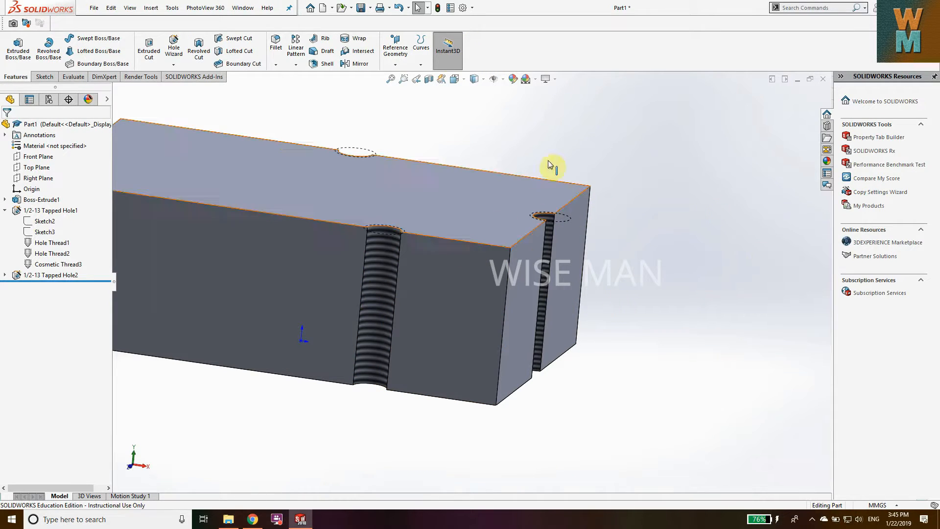
Turn off Shaded cosmetic threads in the document's Detailing display filter and apply the setting
{"action": "left_click", "coordinate": [462, 8]}
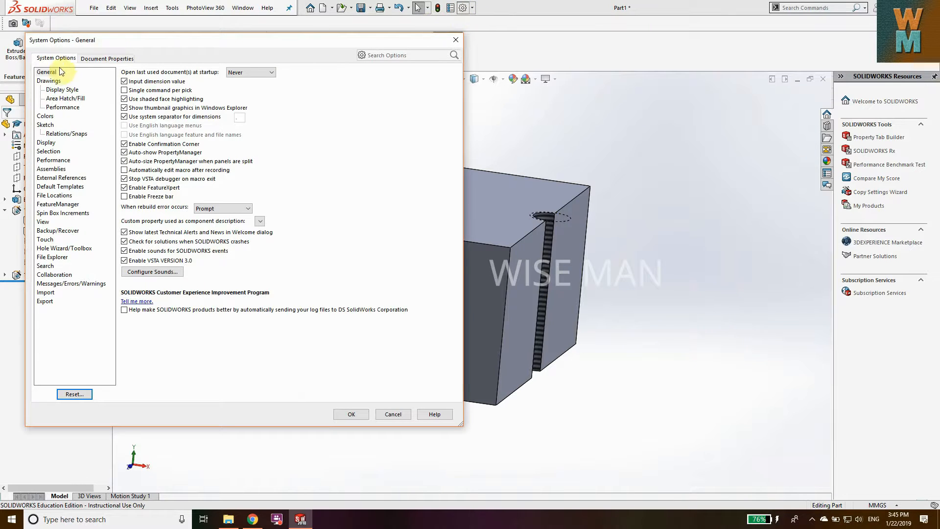
{"action": "left_click", "coordinate": [96, 59]}
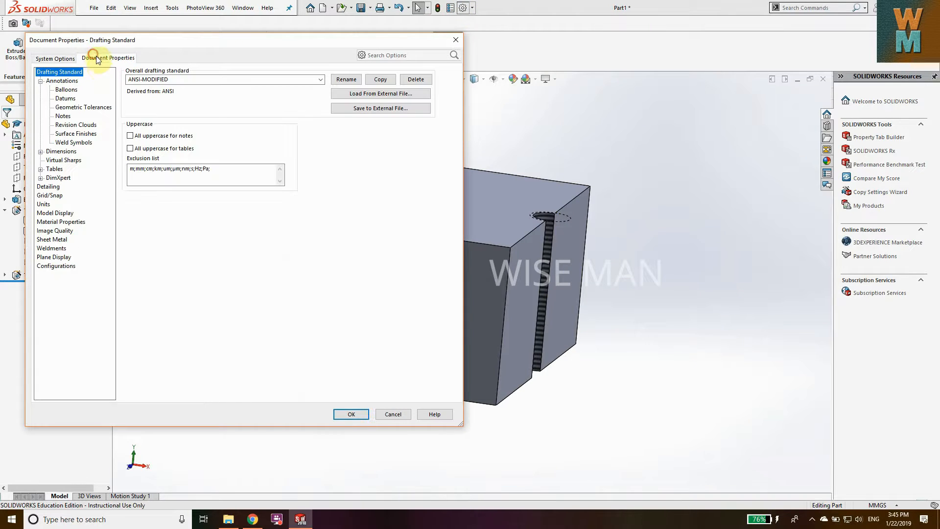
{"action": "left_click", "coordinate": [48, 186]}
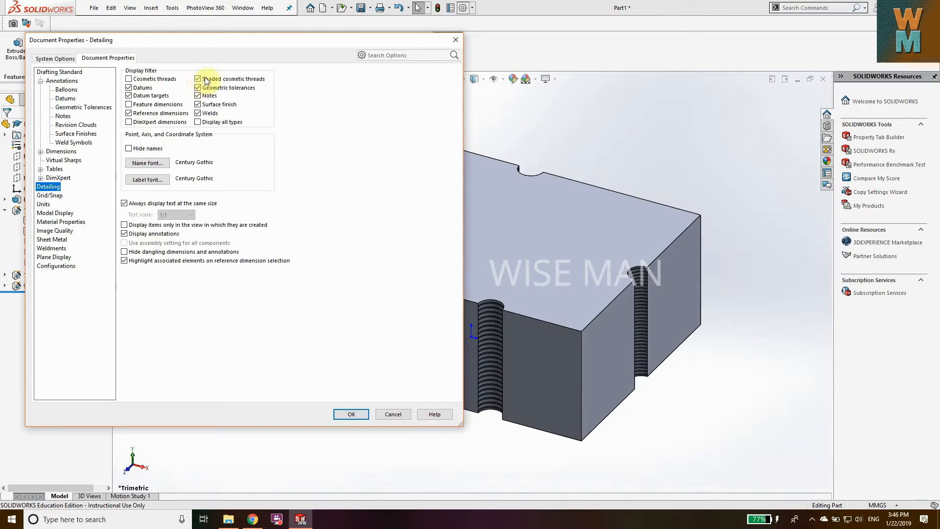
{"action": "left_click", "coordinate": [197, 80]}
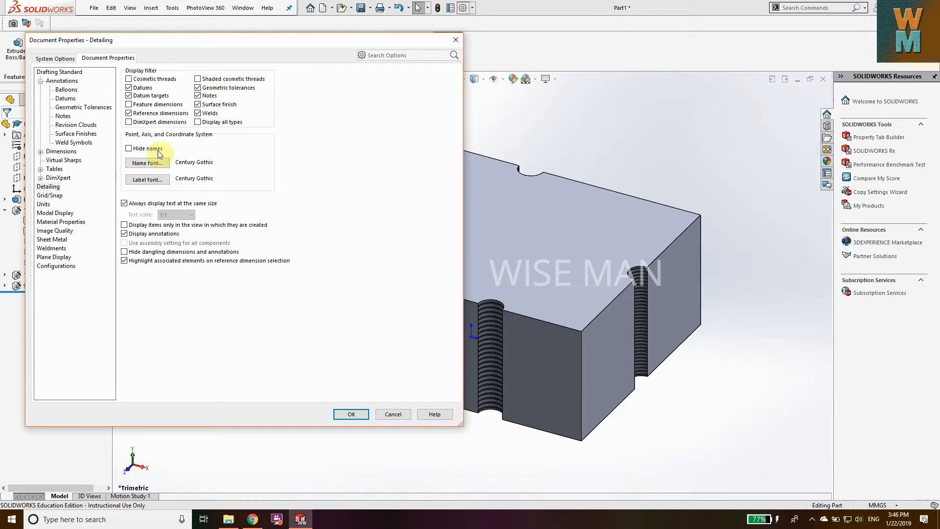
{"action": "left_click", "coordinate": [198, 88]}
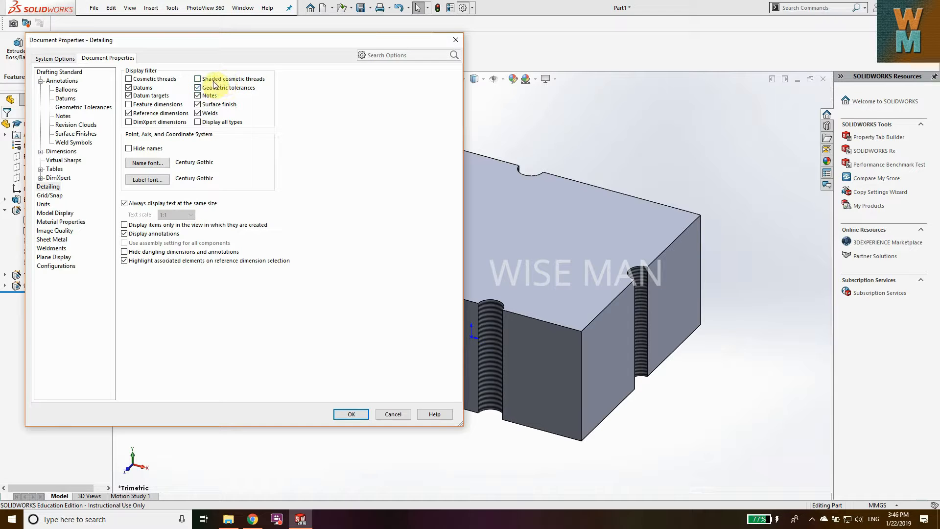
{"action": "left_click", "coordinate": [349, 414]}
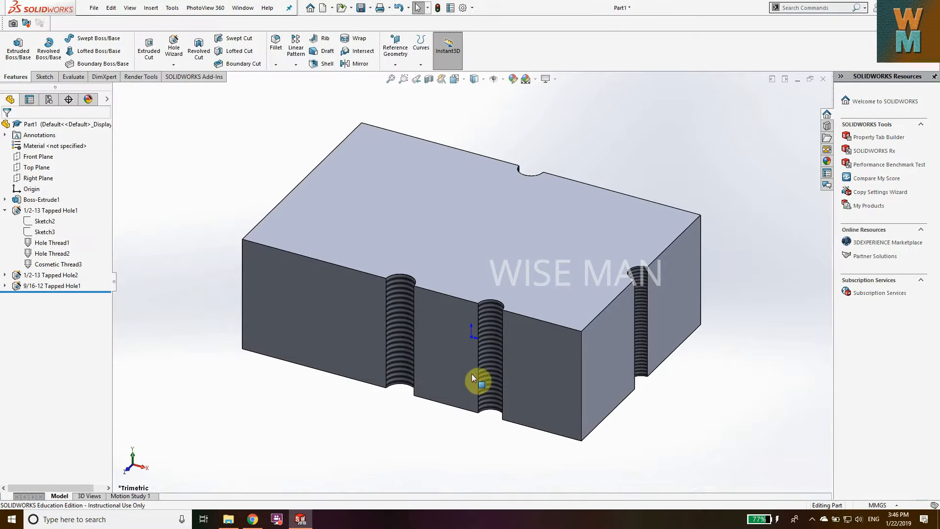
Turn on Cosmetic threads and Shaded cosmetic threads in the document's Detailing display filter and apply the settings
{"action": "middle_click_drag", "start_coordinate": [684, 175], "coordinate": [629, 216]}
{"action": "middle_click_drag", "start_coordinate": [527, 322], "coordinate": [400, 276]}
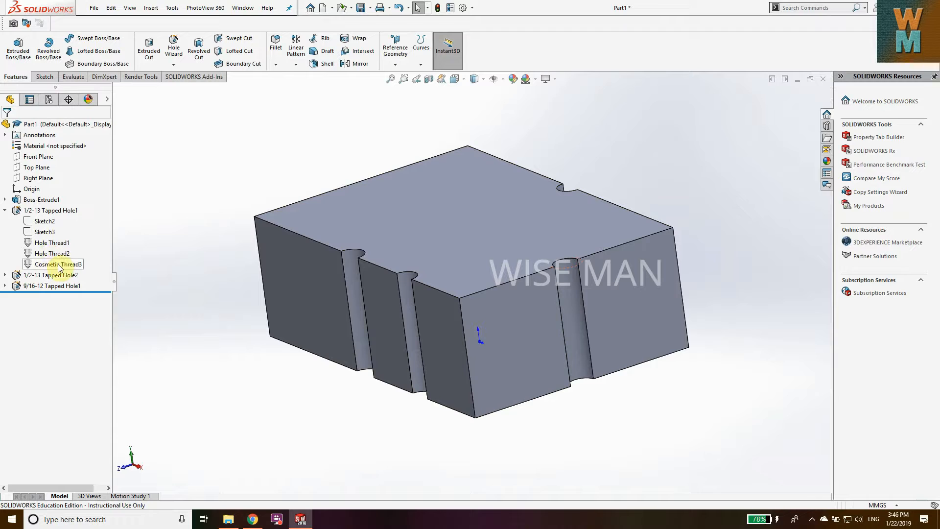
{"action": "middle_click_drag", "start_coordinate": [519, 266], "coordinate": [474, 275]}
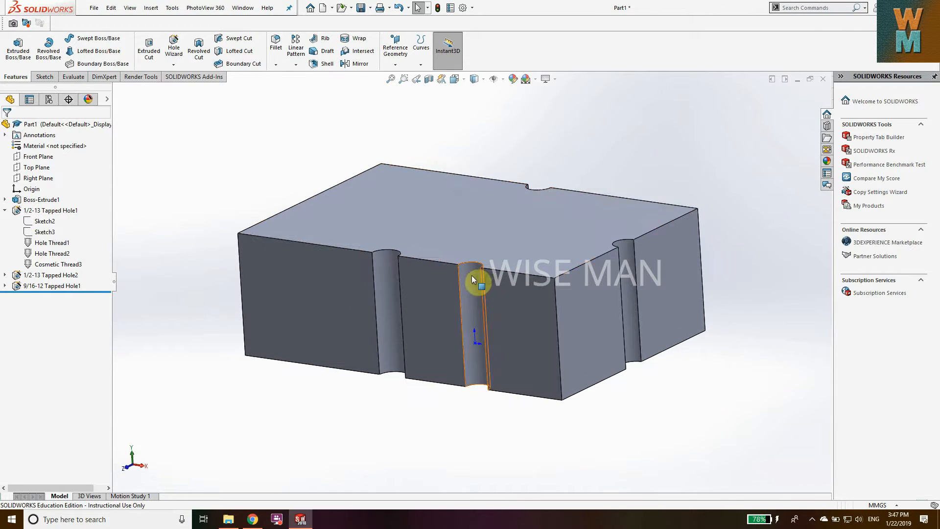
{"action": "left_click", "coordinate": [461, 7]}
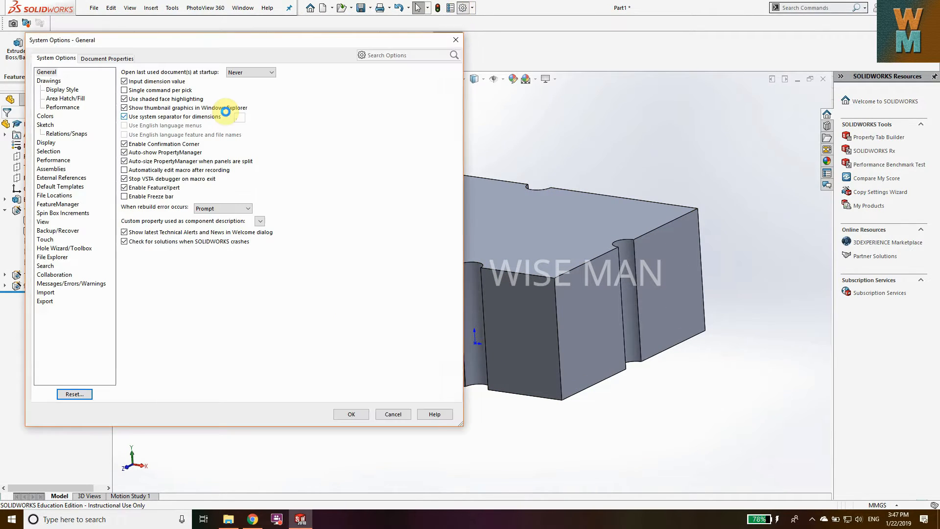
{"action": "left_click", "coordinate": [99, 57]}
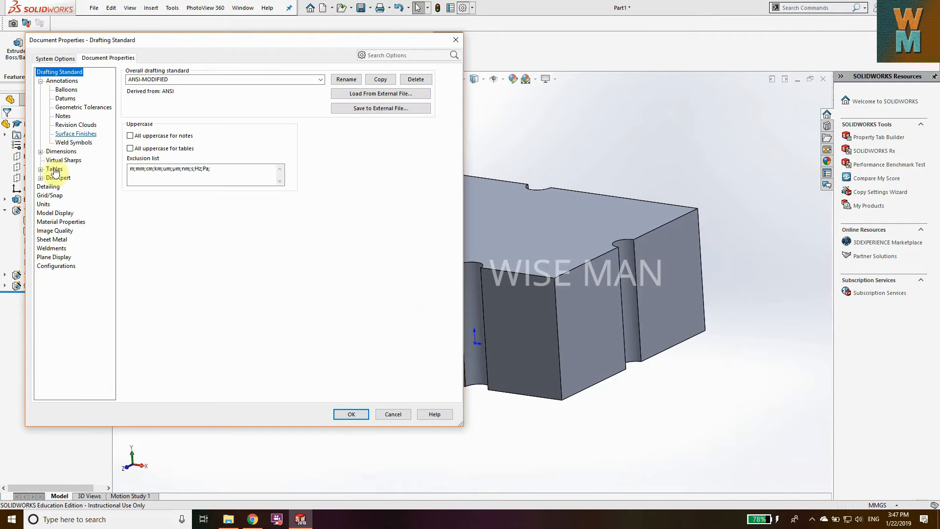
{"action": "left_click", "coordinate": [49, 186]}
{"action": "left_click", "coordinate": [198, 78]}
{"action": "left_click", "coordinate": [129, 79]}
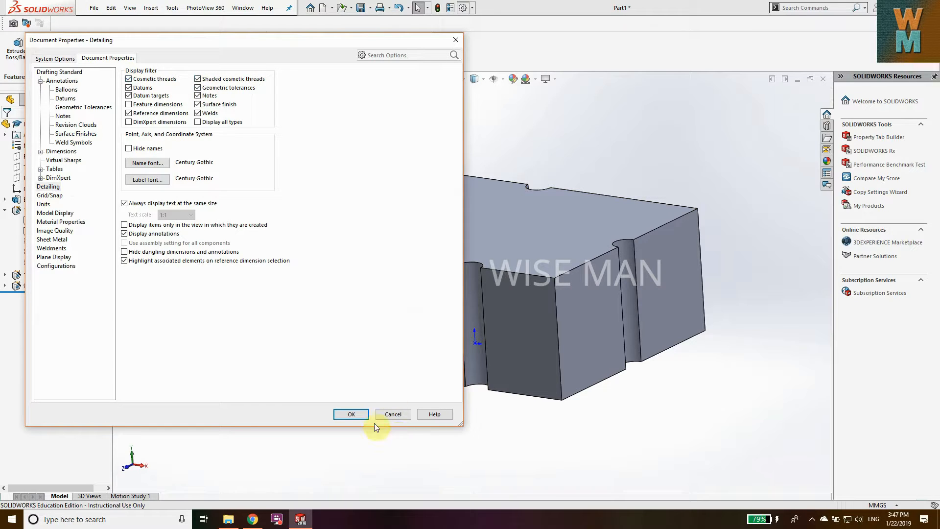
{"action": "left_click", "coordinate": [352, 414]}
Turn off only Cosmetic threads in the document's Detailing display filter and apply the setting
{"action": "middle_click_drag", "start_coordinate": [567, 296], "coordinate": [564, 322]}
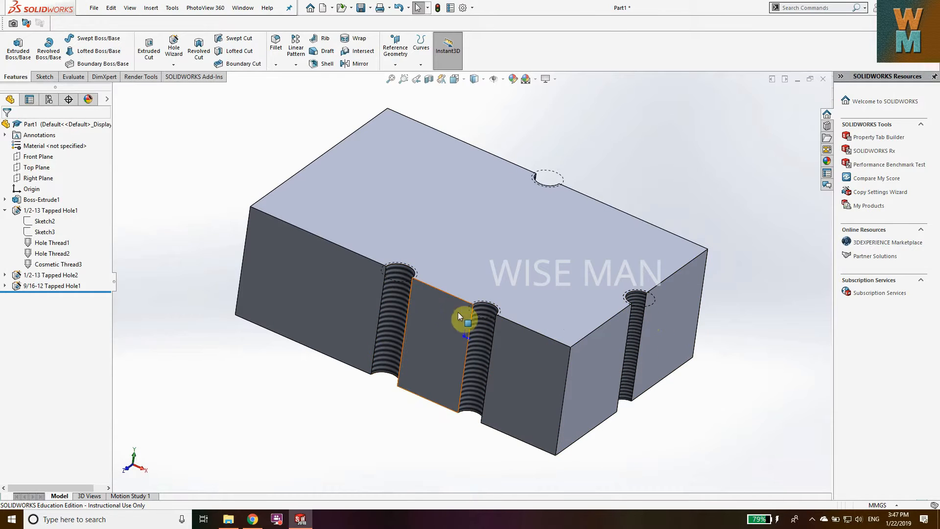
{"action": "mouse_move", "coordinate": [627, 334]}
{"action": "middle_mouse_down"}
{"action": "mouse_move", "coordinate": [598, 308]}
{"action": "mouse_move", "coordinate": [624, 318]}
{"action": "middle_mouse_up"}
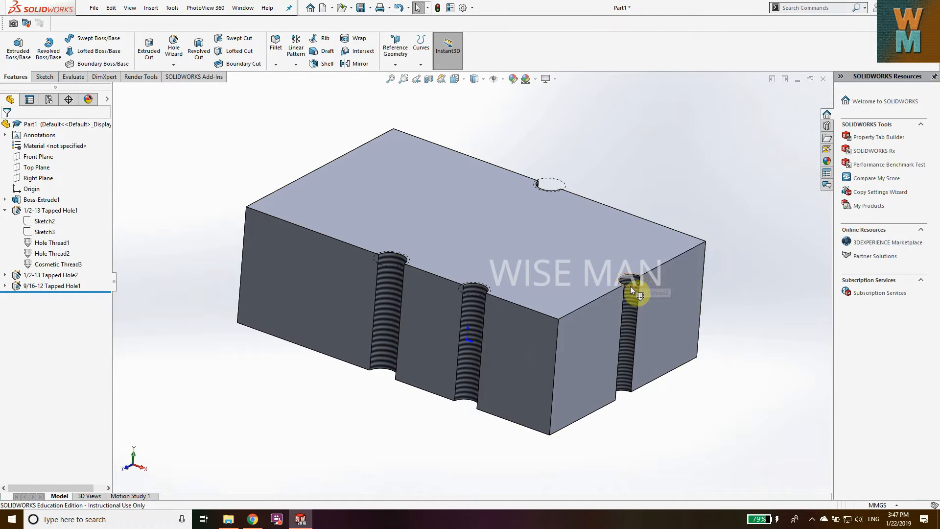
{"action": "left_click", "coordinate": [379, 251]}
{"action": "left_click", "coordinate": [463, 8]}
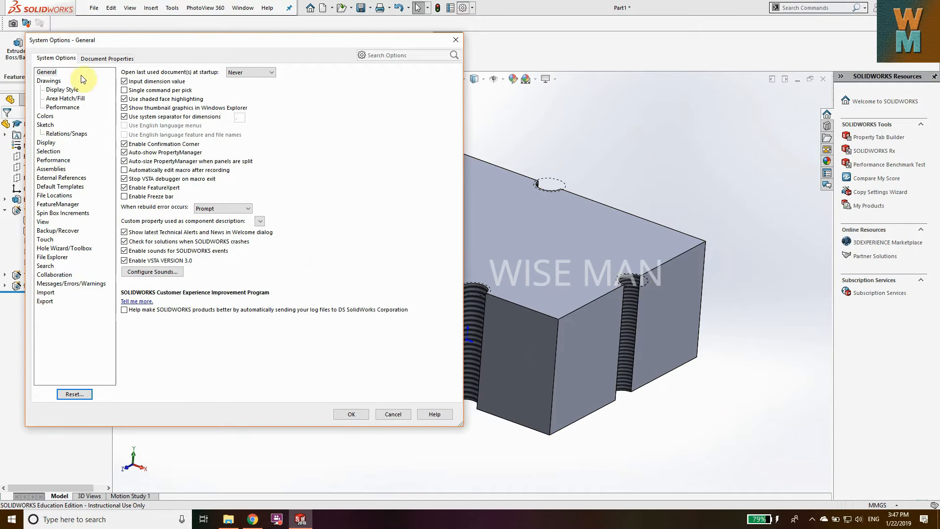
{"action": "left_click", "coordinate": [96, 59]}
{"action": "left_click", "coordinate": [49, 188]}
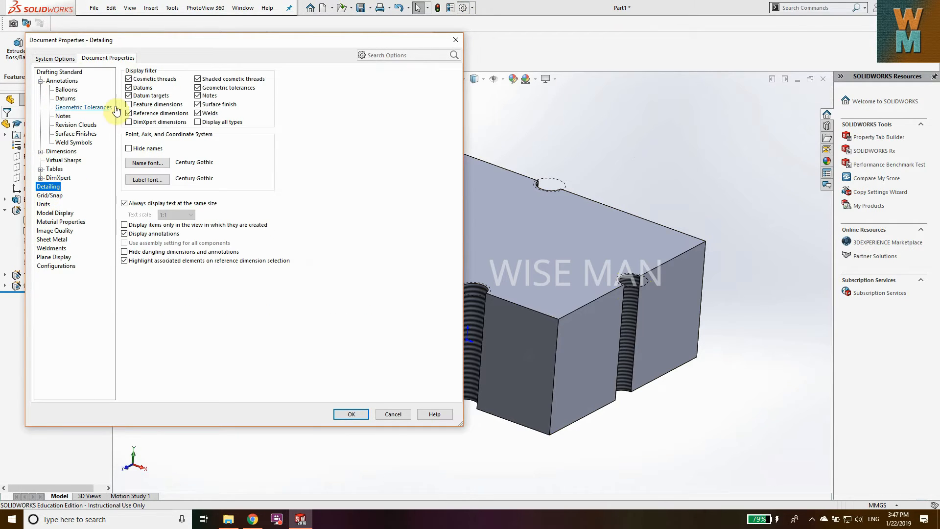
{"action": "left_click", "coordinate": [129, 79]}
{"action": "left_click", "coordinate": [340, 414]}
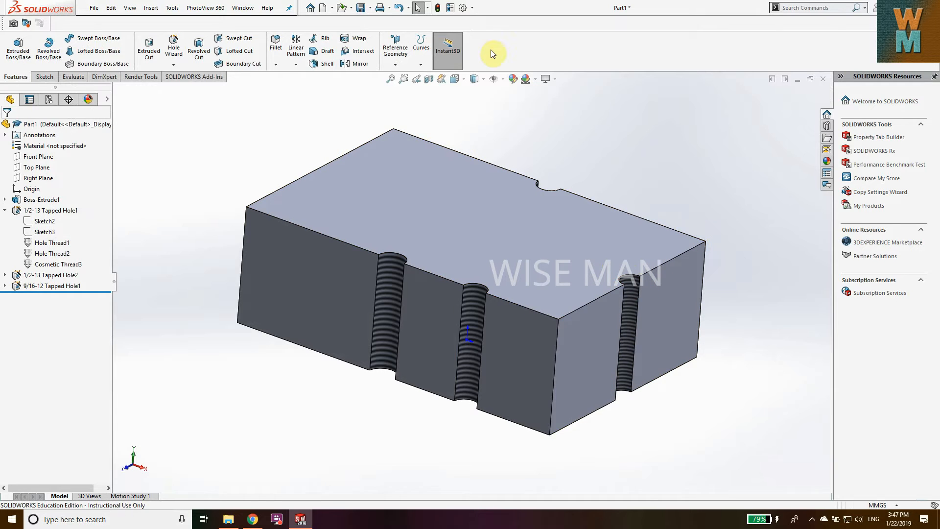
Turn Cosmetic threads back on in the document's Detailing display filter, apply it, and view the holes
{"action": "left_click", "coordinate": [462, 8]}
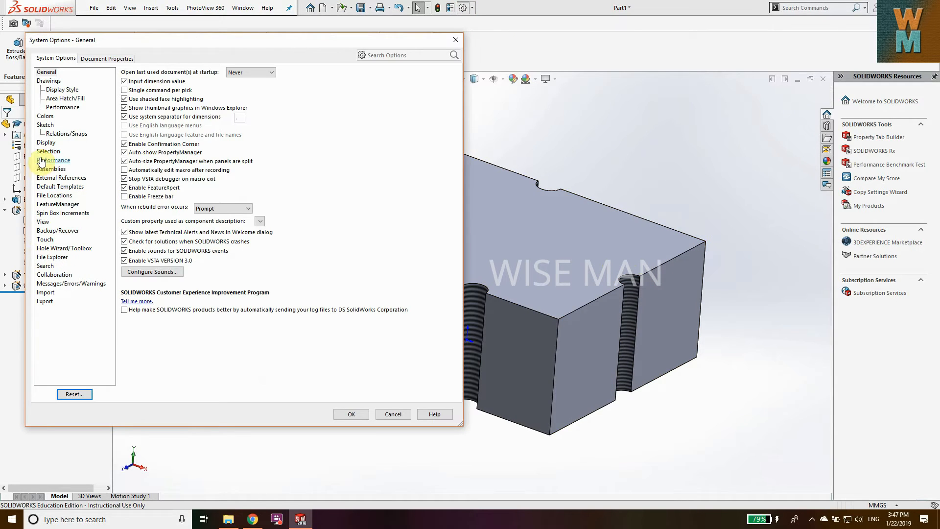
{"action": "left_click", "coordinate": [100, 58]}
{"action": "left_click", "coordinate": [48, 186]}
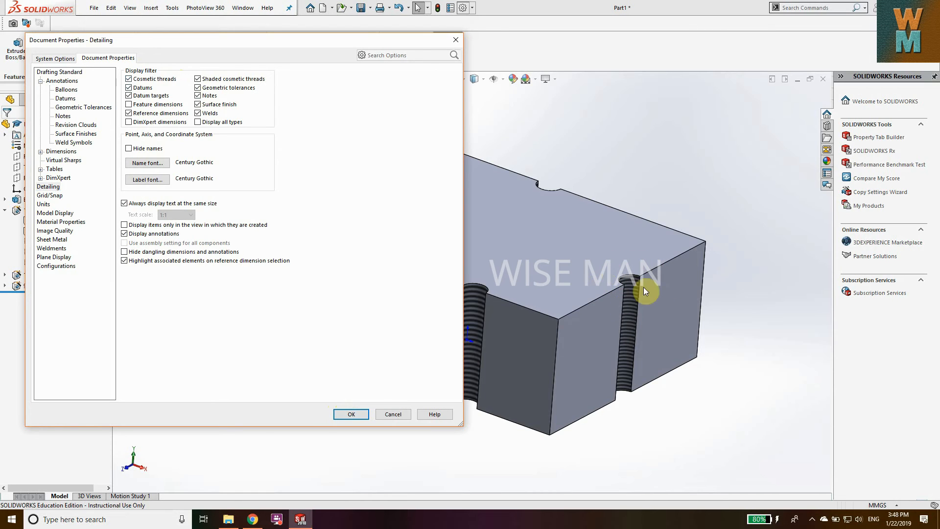
{"action": "left_click", "coordinate": [351, 413]}
{"action": "middle_click_drag", "start_coordinate": [537, 337], "coordinate": [510, 350]}
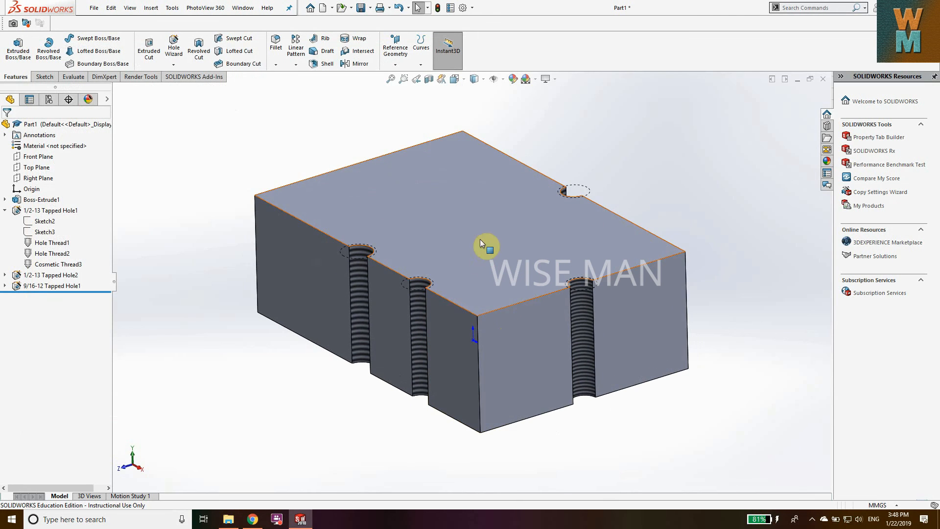